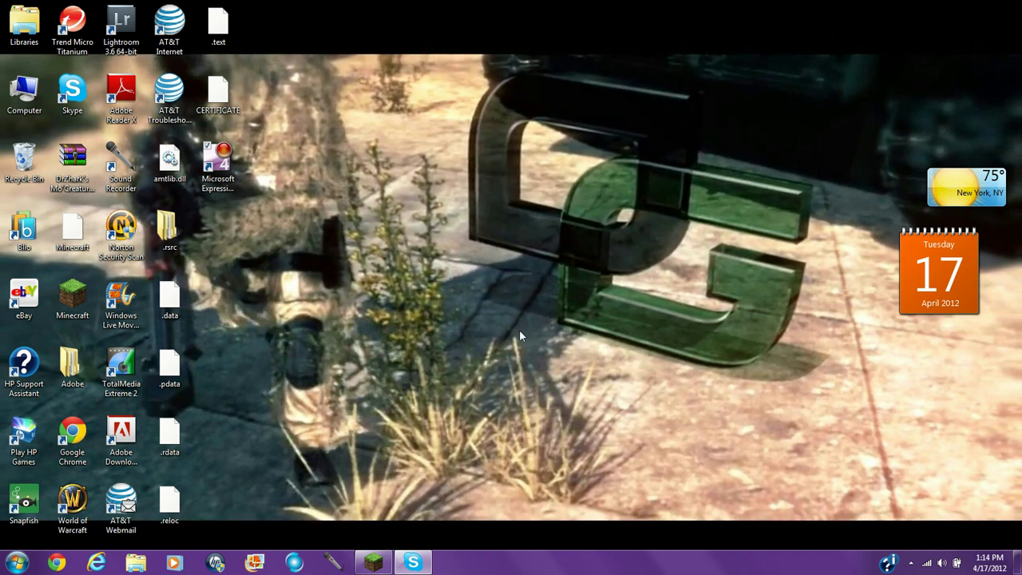
- Open Windows Media Player and maximize its window over the video library
left_click(175, 564)
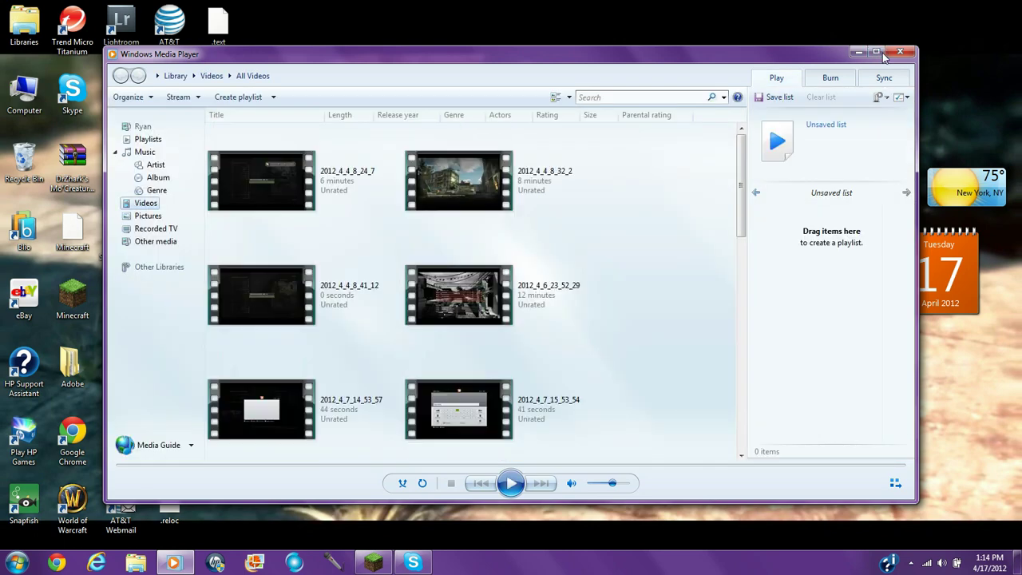
left_click(878, 52)
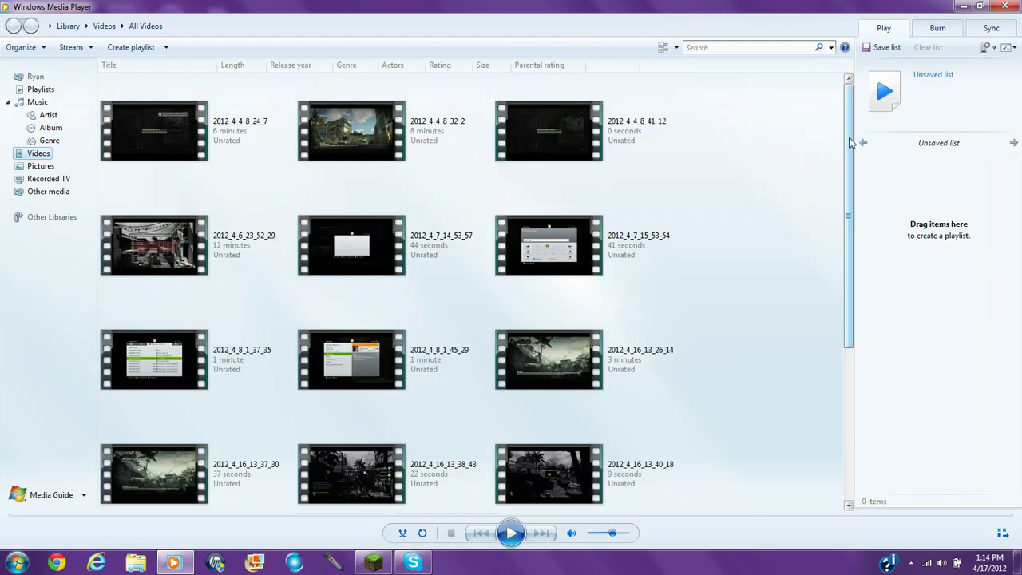
left_click_drag(849, 137, 850, 376)
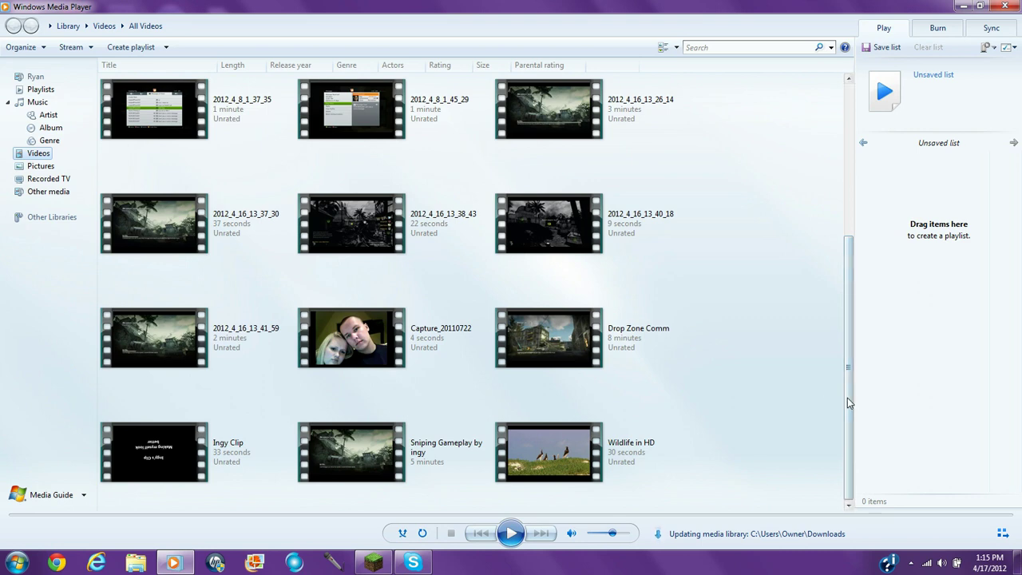
left_click_drag(848, 398, 815, 245)
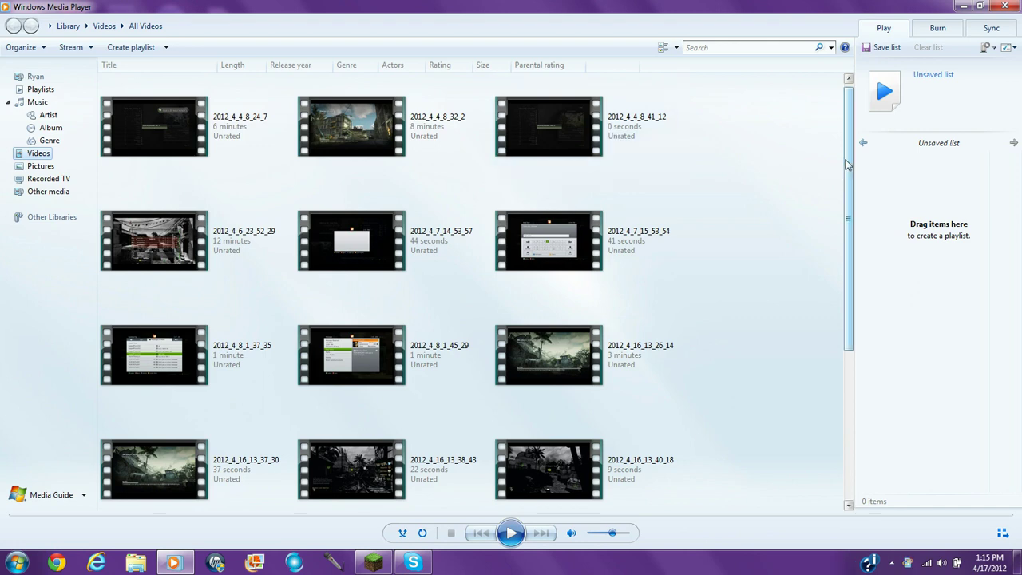
left_click_drag(851, 173, 851, 368)
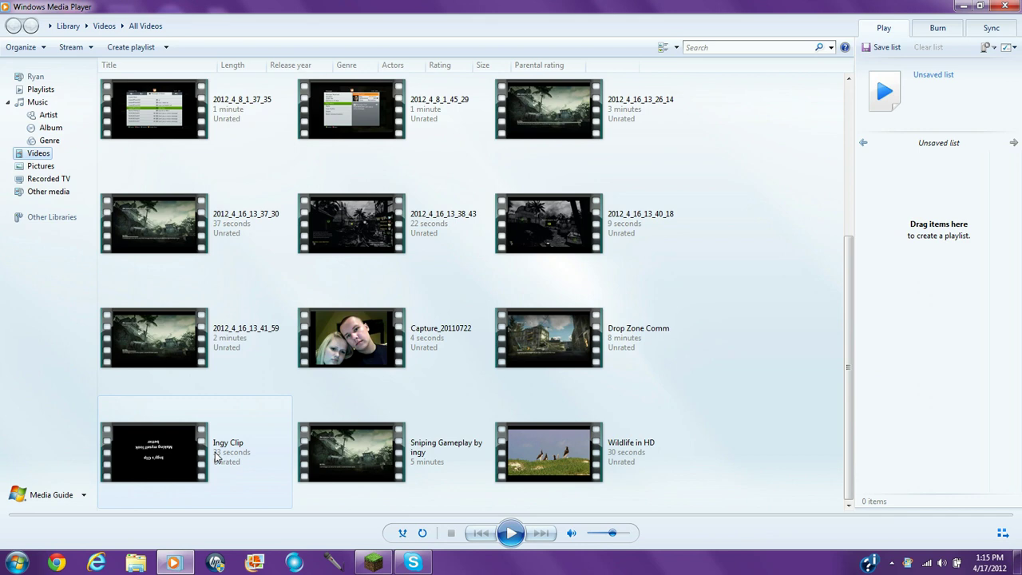
right_click(156, 462)
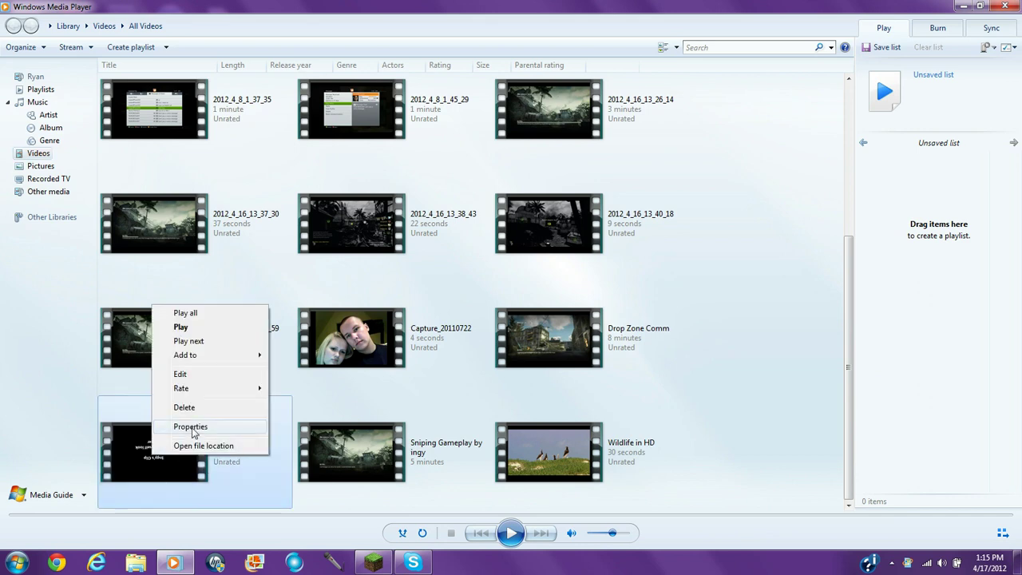
left_click(193, 432)
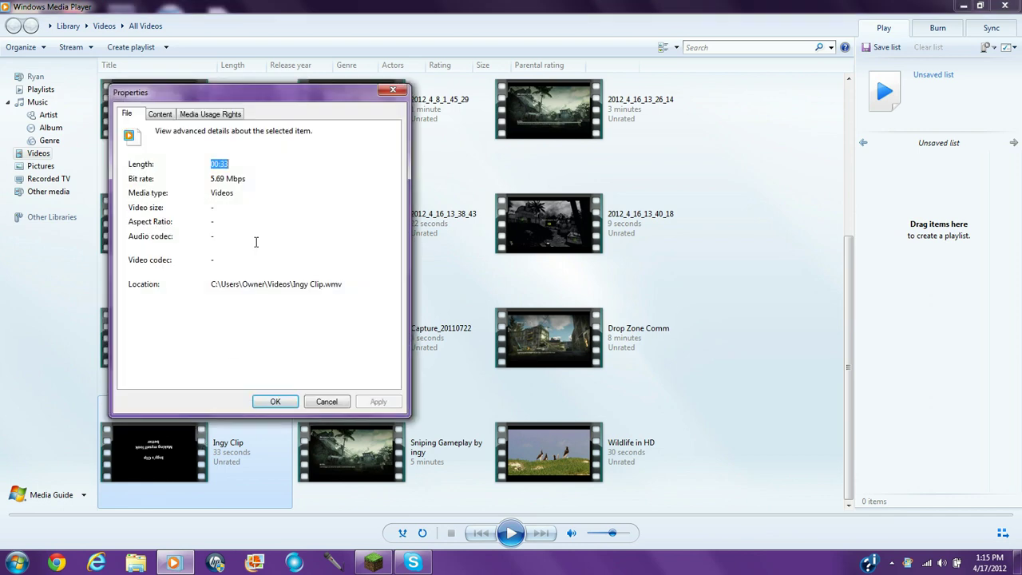
left_click(160, 115)
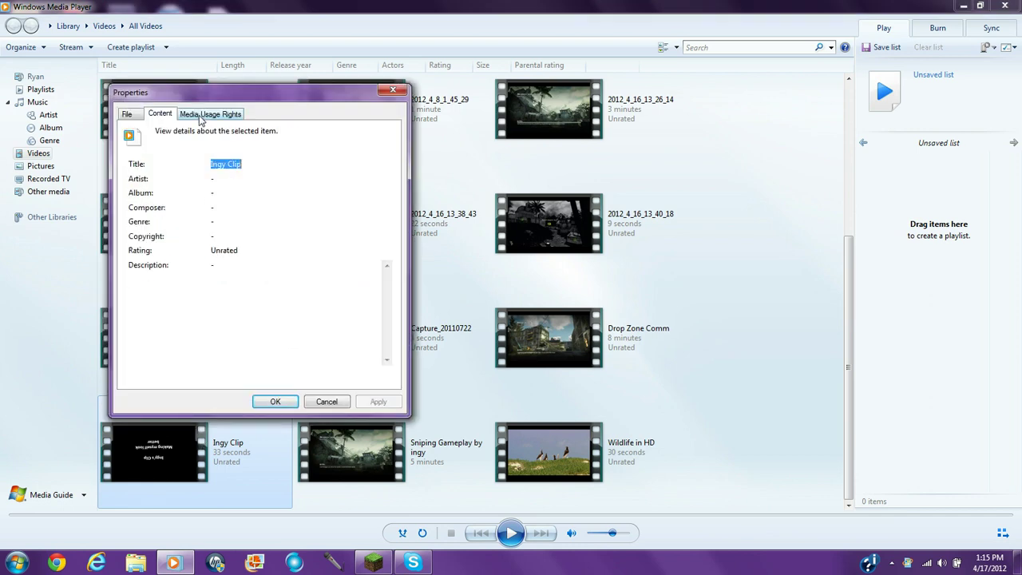
left_click(211, 115)
left_click(160, 114)
left_click(127, 114)
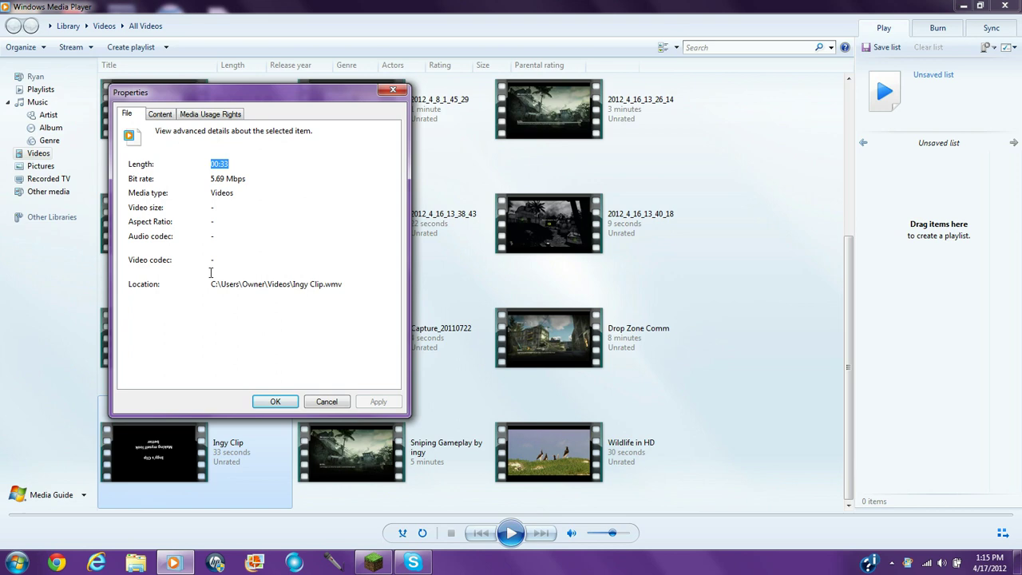
left_click(326, 402)
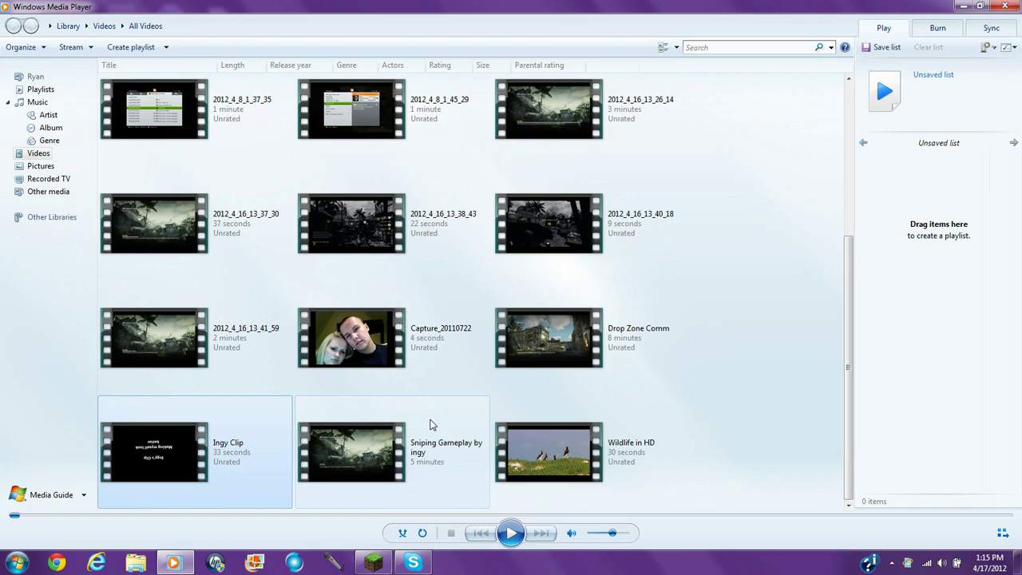
- Start the Wildlife in HD clip and maximize its playback window until it ends
double_click(549, 459)
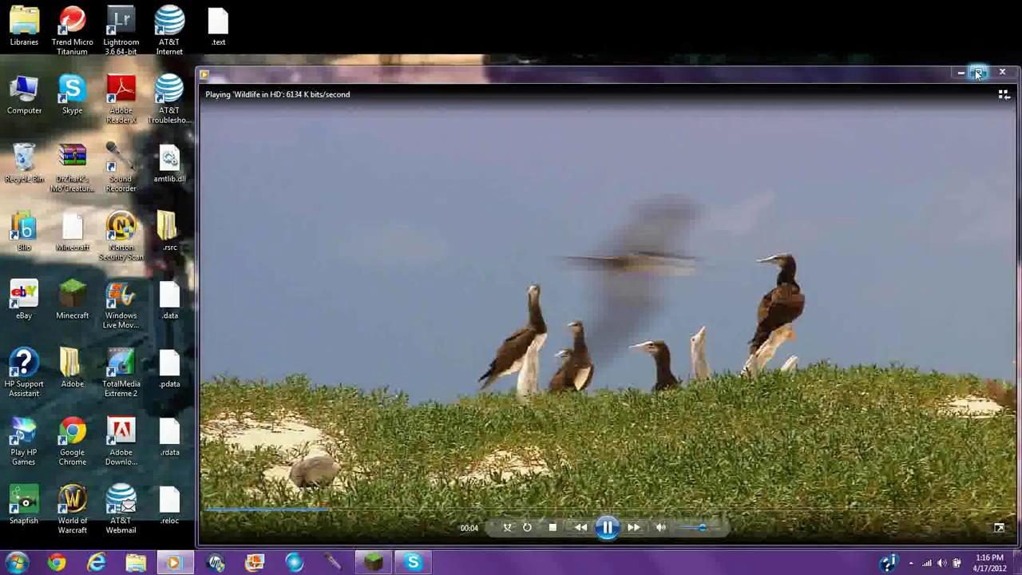
left_click(978, 73)
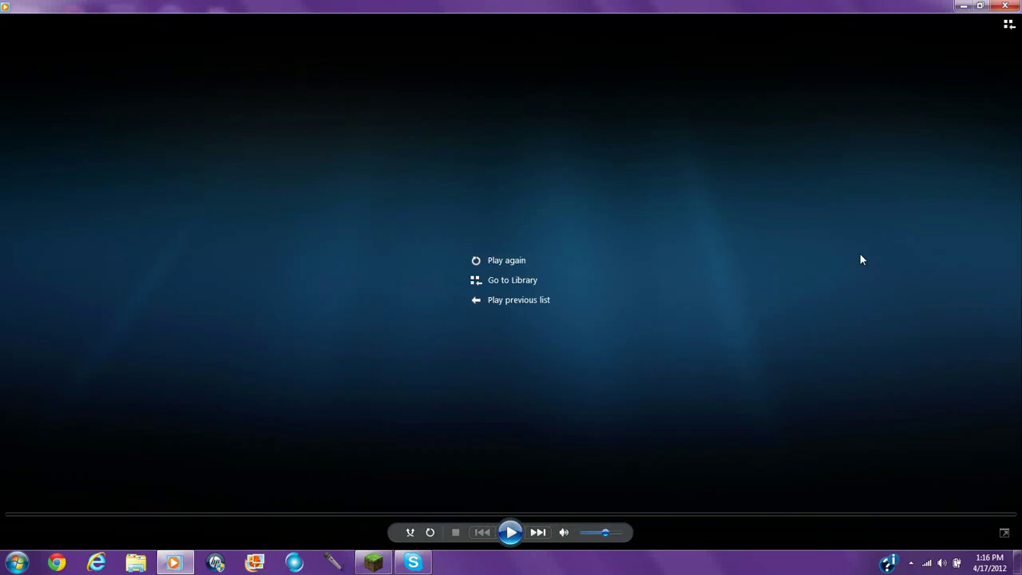
- Close the Windows Media Player window to return to the desktop
left_click(1006, 6)
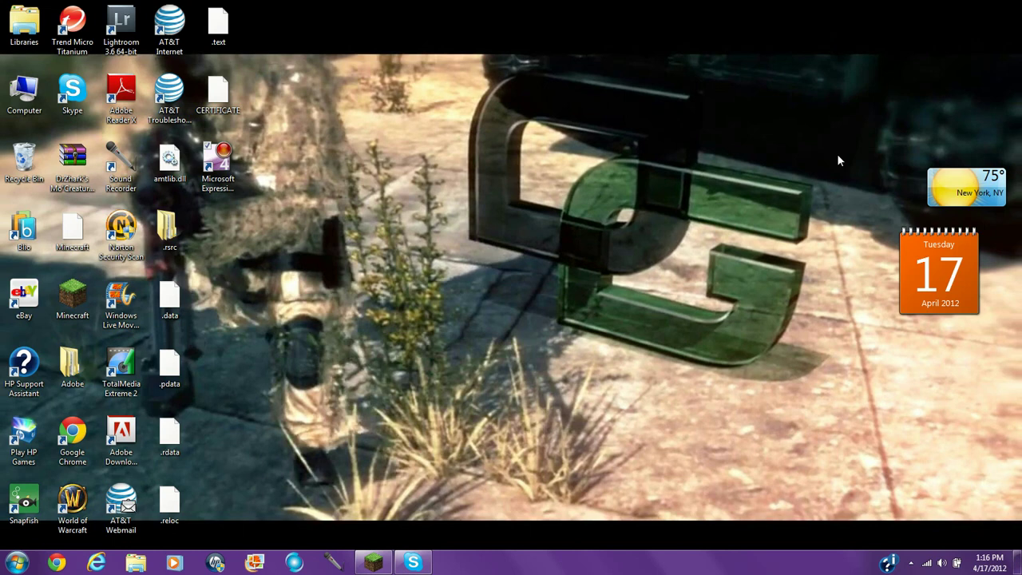